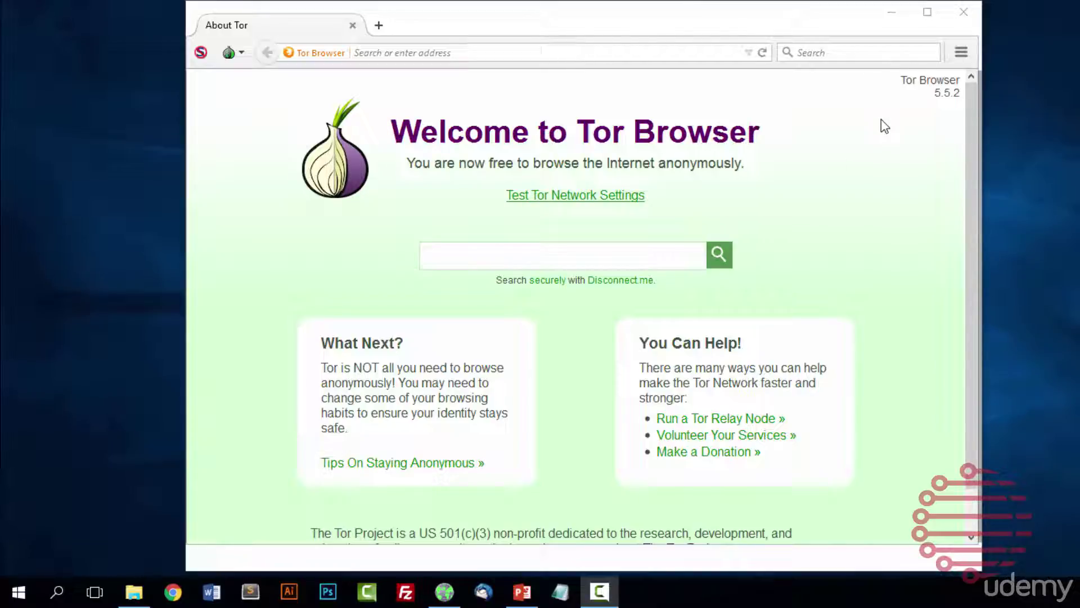
Step: Activate the Tor Browser window and maximize it so the welcome page fills the screen
left_click(931, 66)
left_click(939, 16)
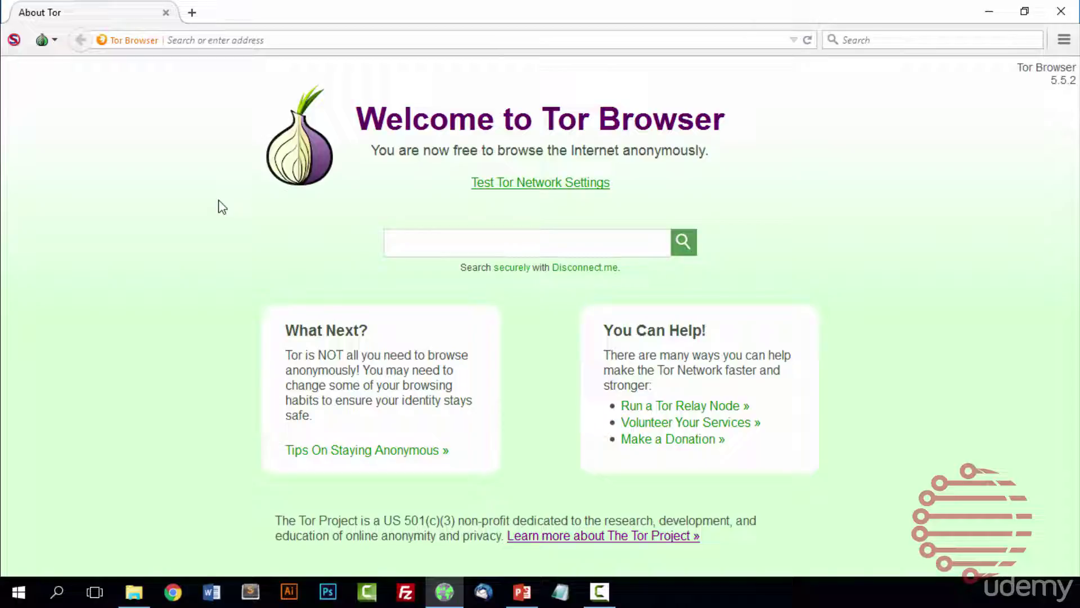
left_click(226, 44)
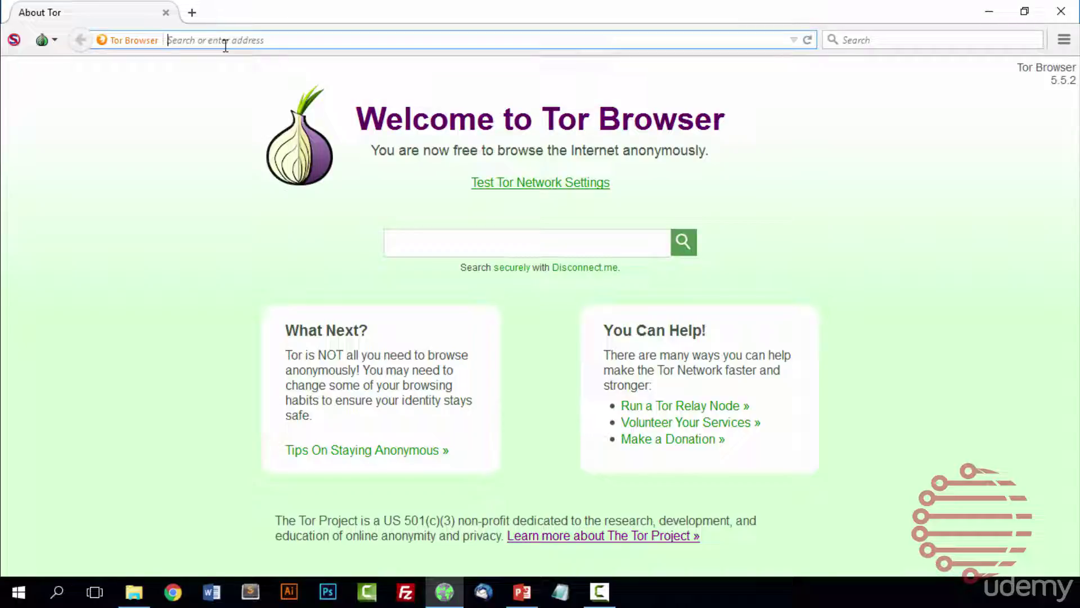
type("www.youtube")
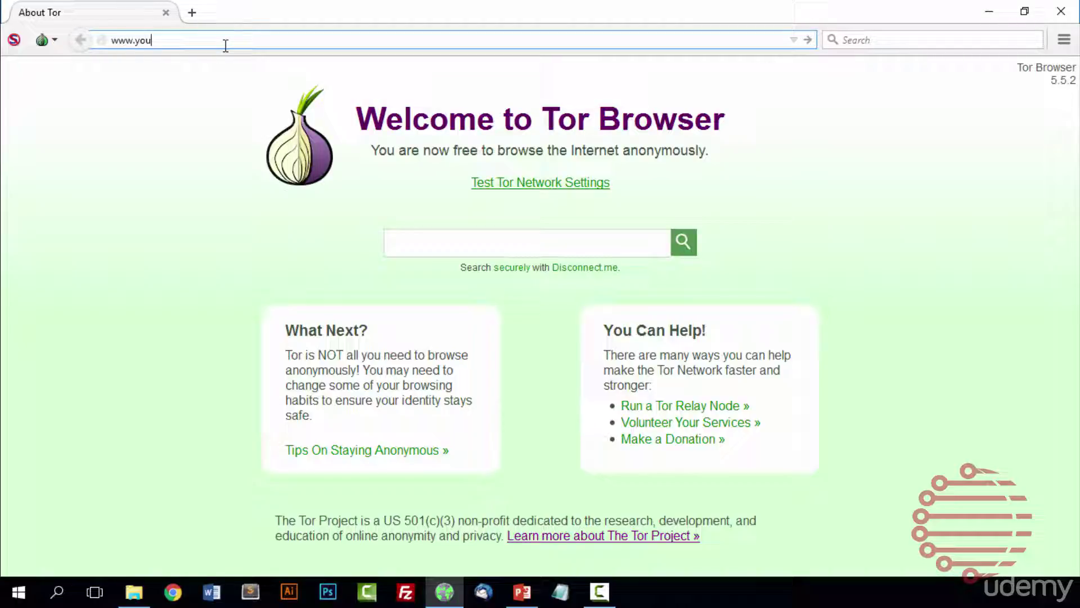
type(".com")
key("Return")
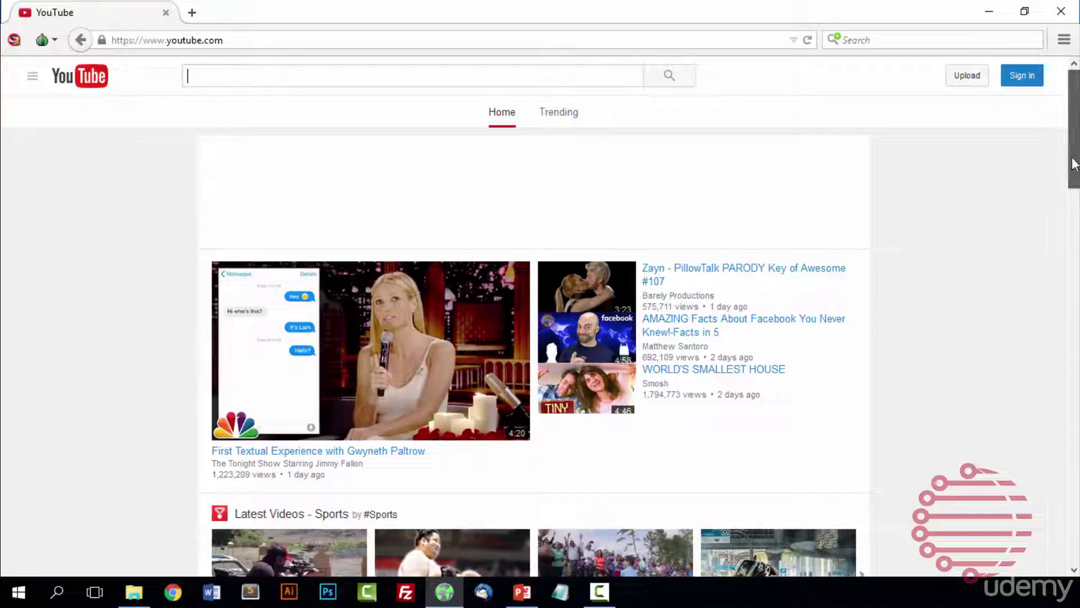
Step: Scroll up and down through the YouTube home page video listings
scroll(1065, 283, "down", 2)
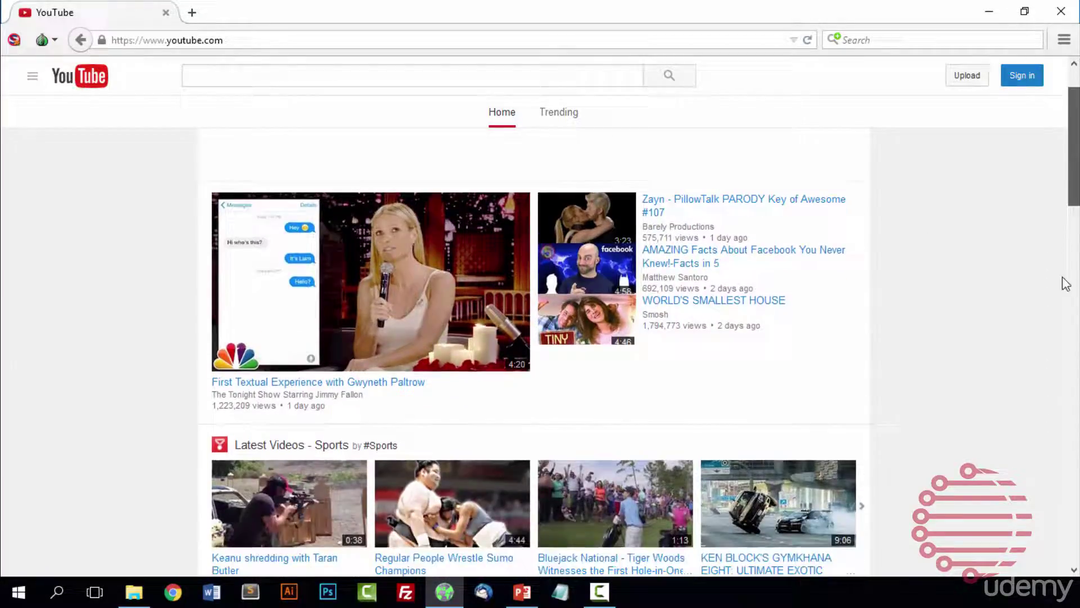
scroll(1064, 304, "down", 18)
scroll(1060, 253, "up", 14)
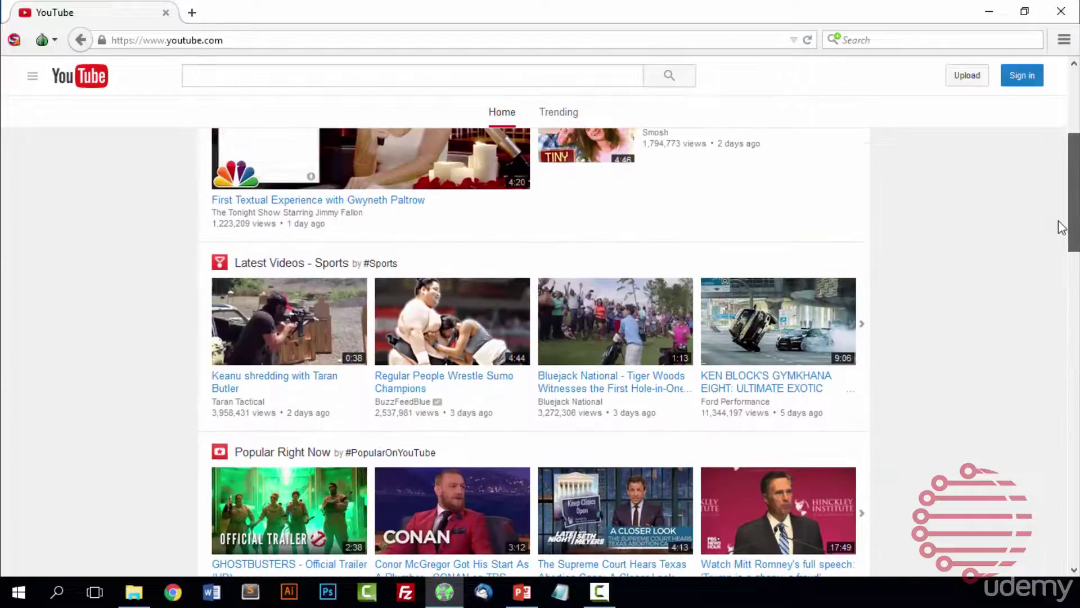
scroll(1061, 282, "down", 16)
scroll(1041, 338, "up", 20)
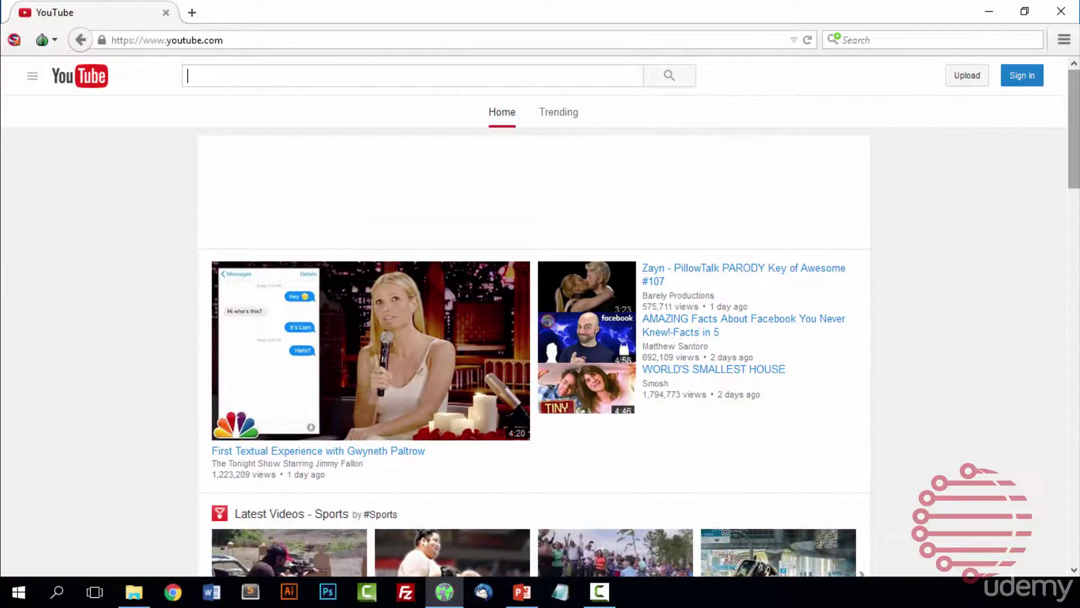
scroll(534, 323, "down", 20)
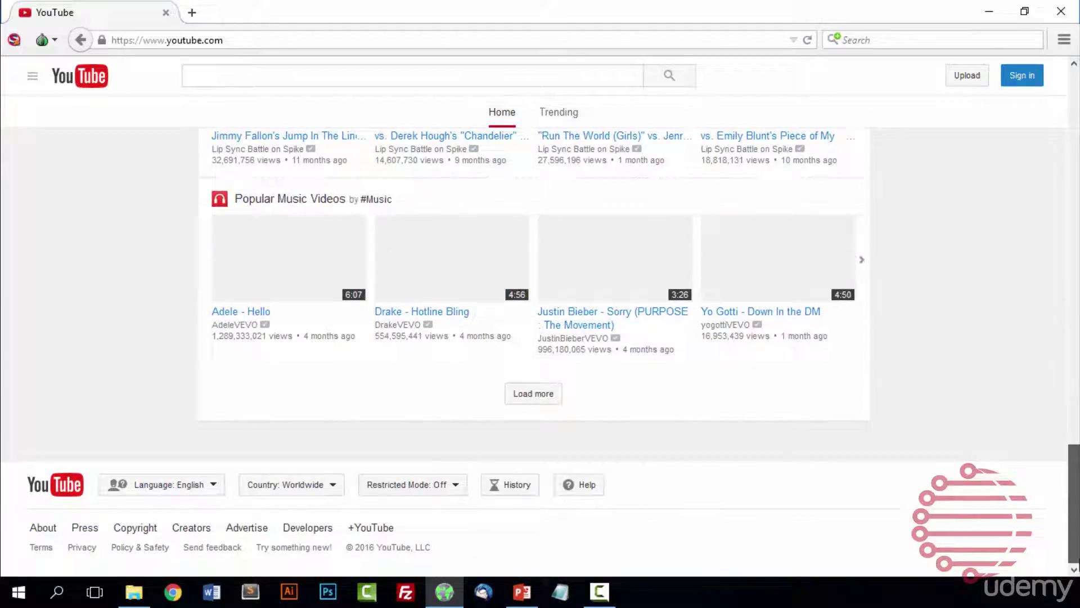
scroll(1061, 121, "up", 20)
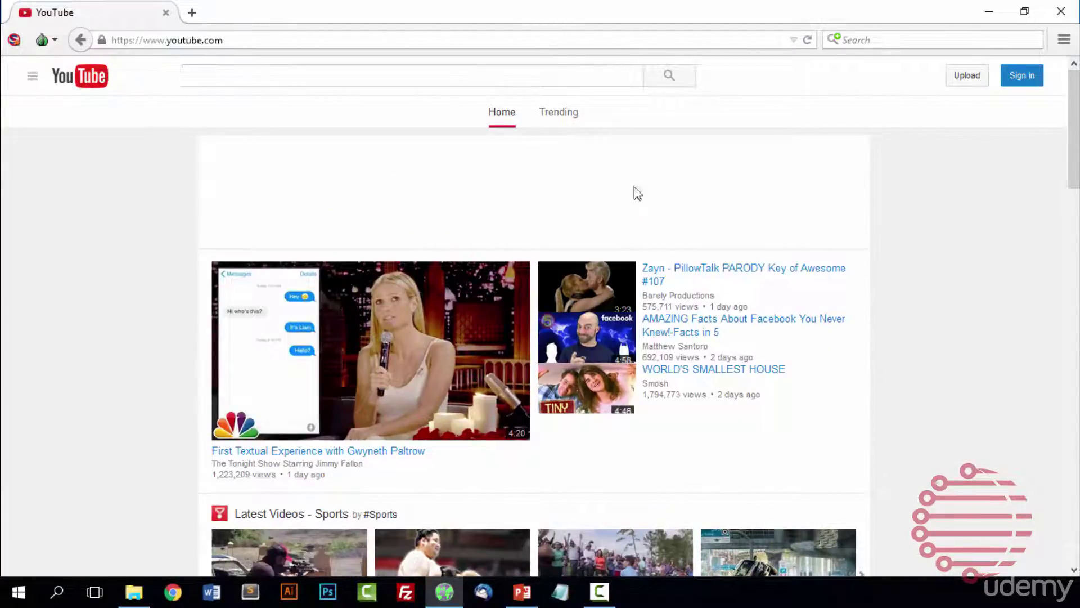
left_click(55, 40)
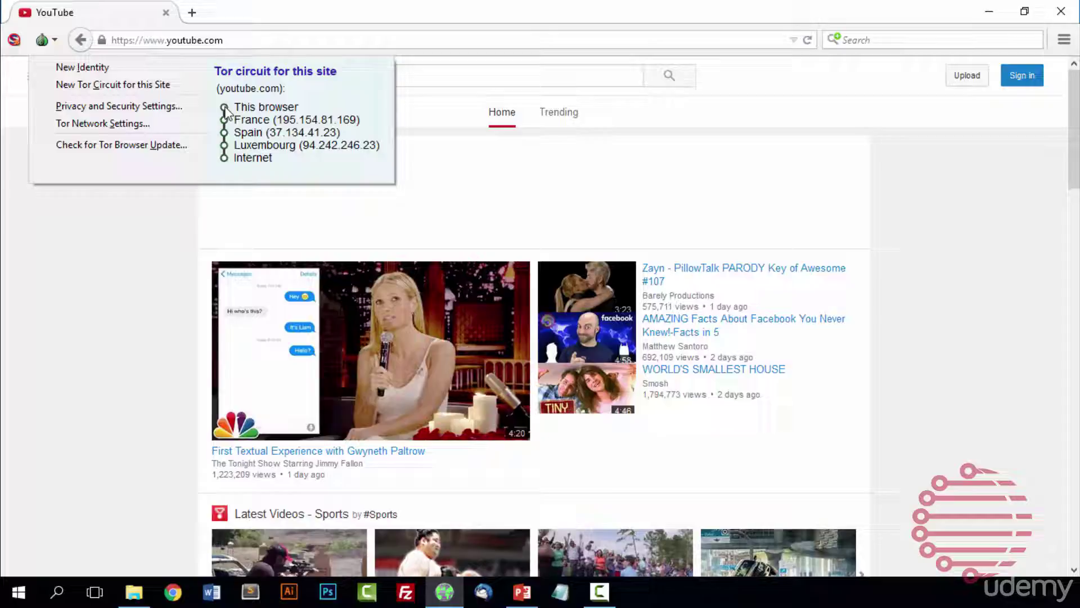
Step: Get a new Tor circuit for YouTube and view its France–Netherlands–France relay path
left_click(94, 87)
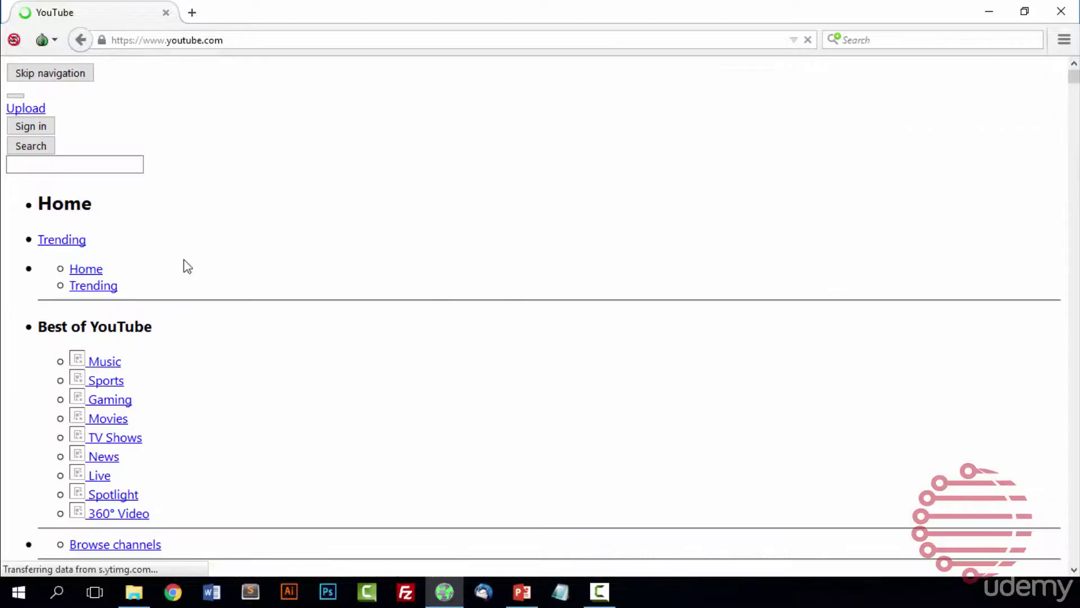
left_click(54, 40)
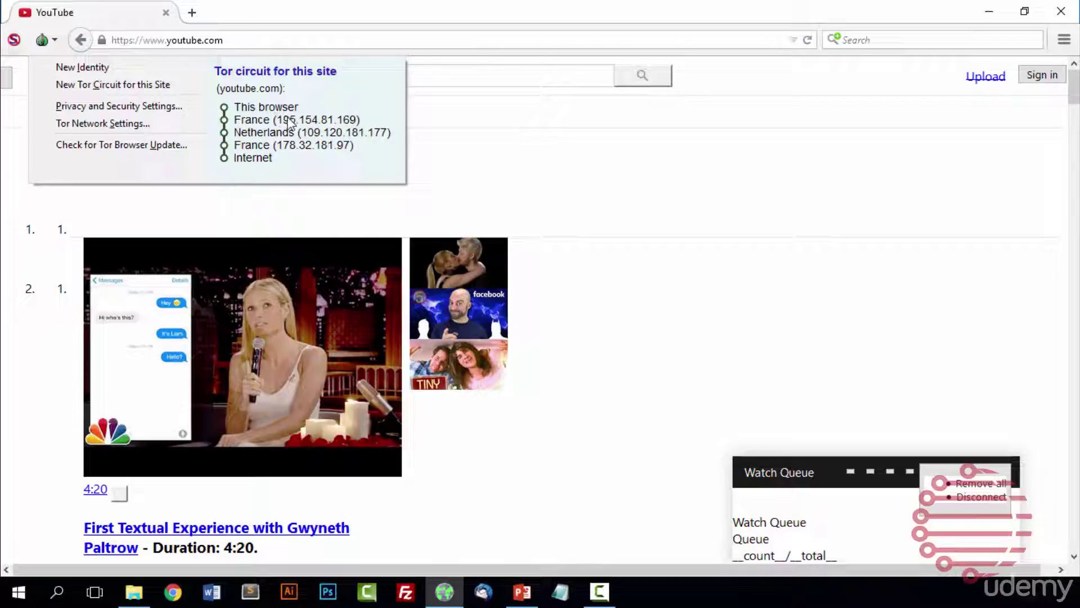
Step: Switch to a new Tor identity, confirm the restart, and maximize the relaunched browser
left_click(130, 70)
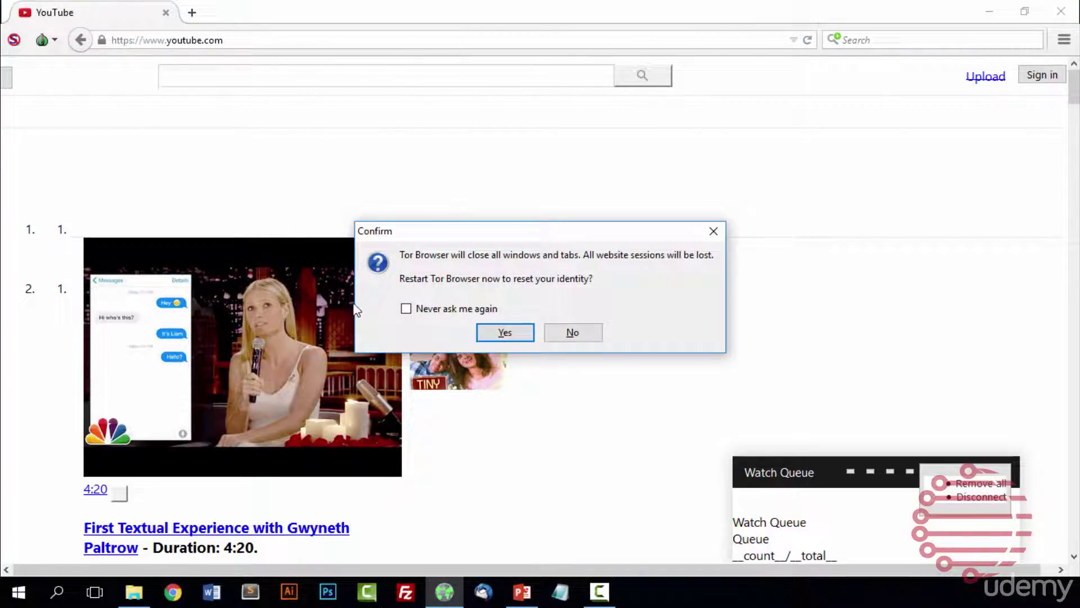
left_click(505, 333)
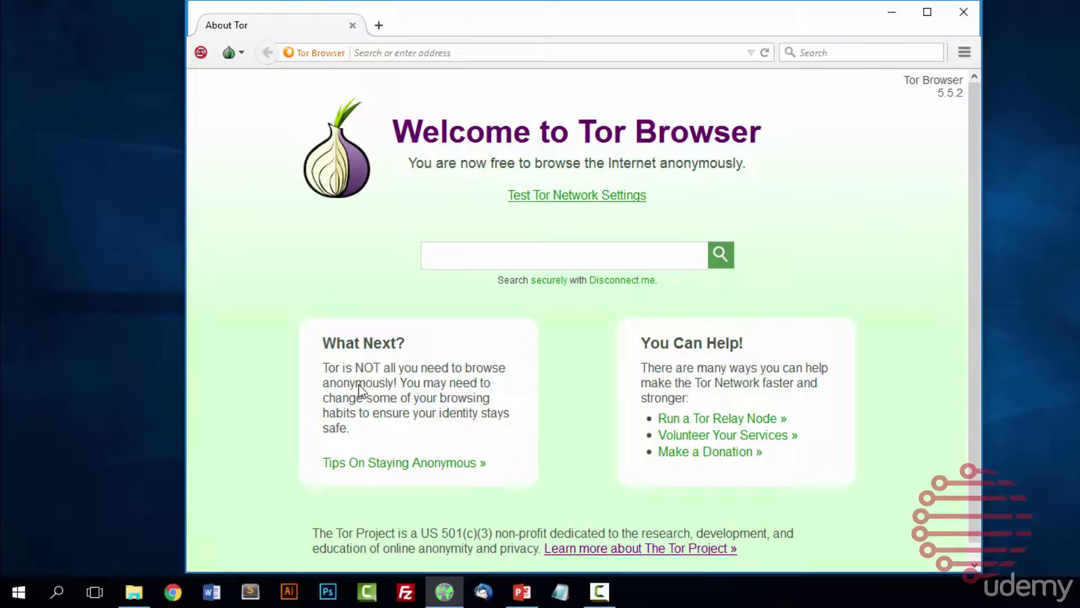
left_click(927, 11)
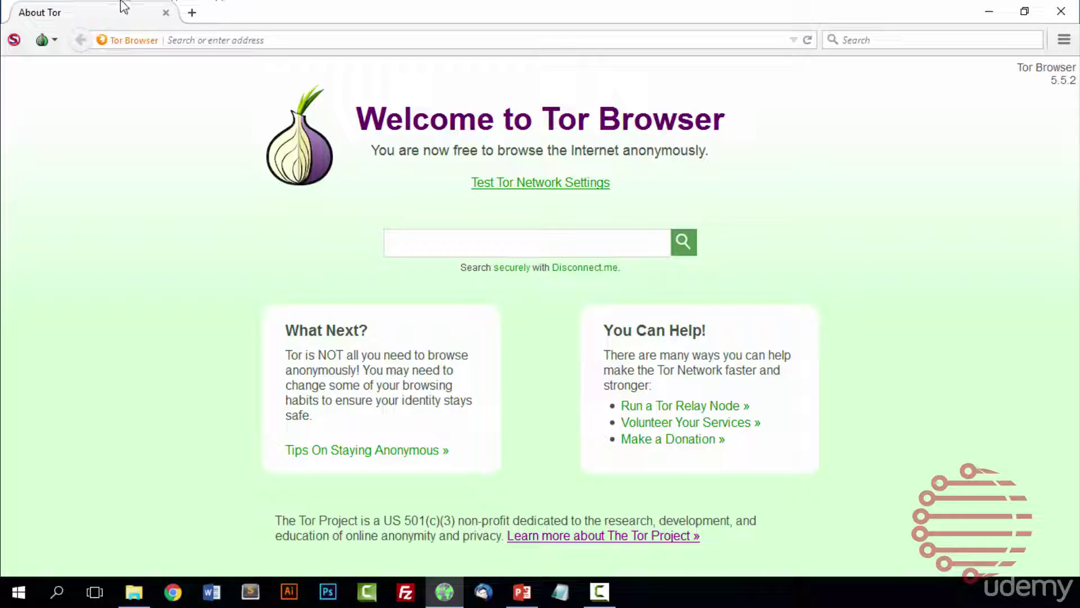
left_click(44, 40)
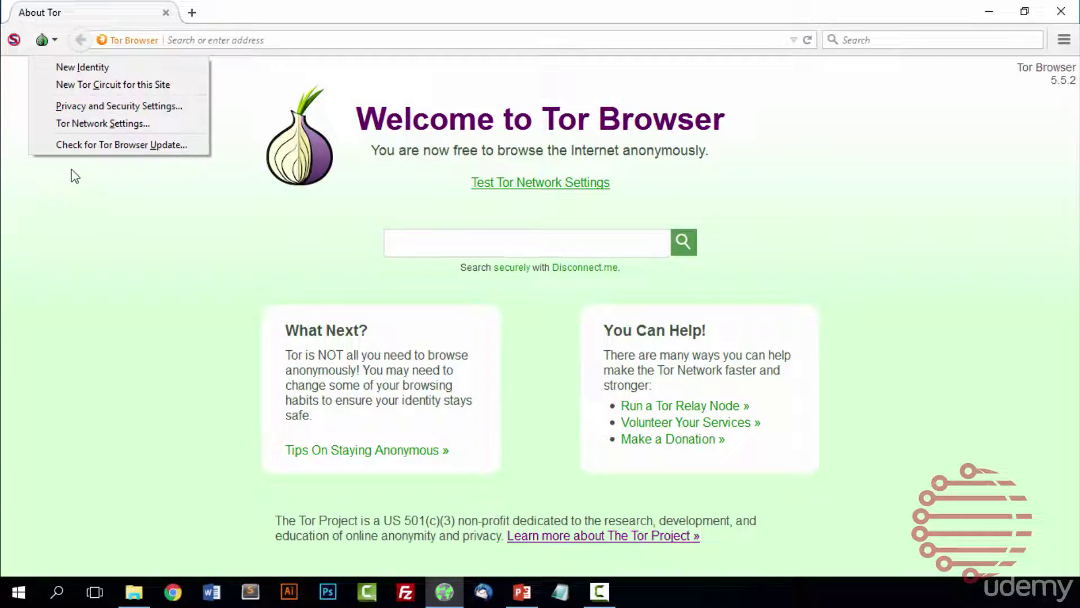
Step: In Privacy and Security Settings, move the Security Level to Low, back to High, and save
left_click(81, 105)
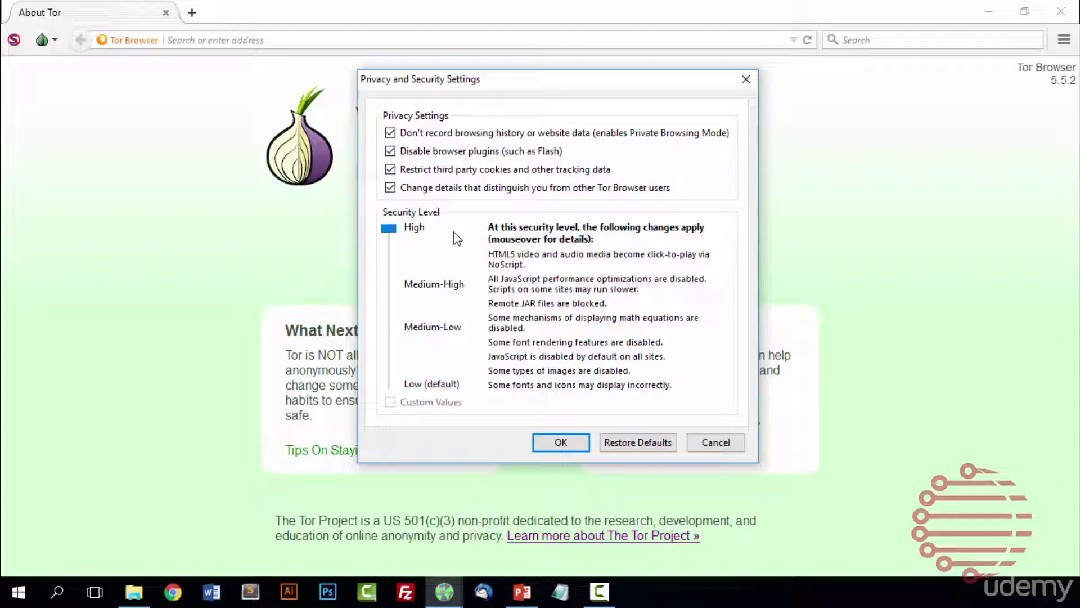
left_click_drag(394, 231, 395, 370)
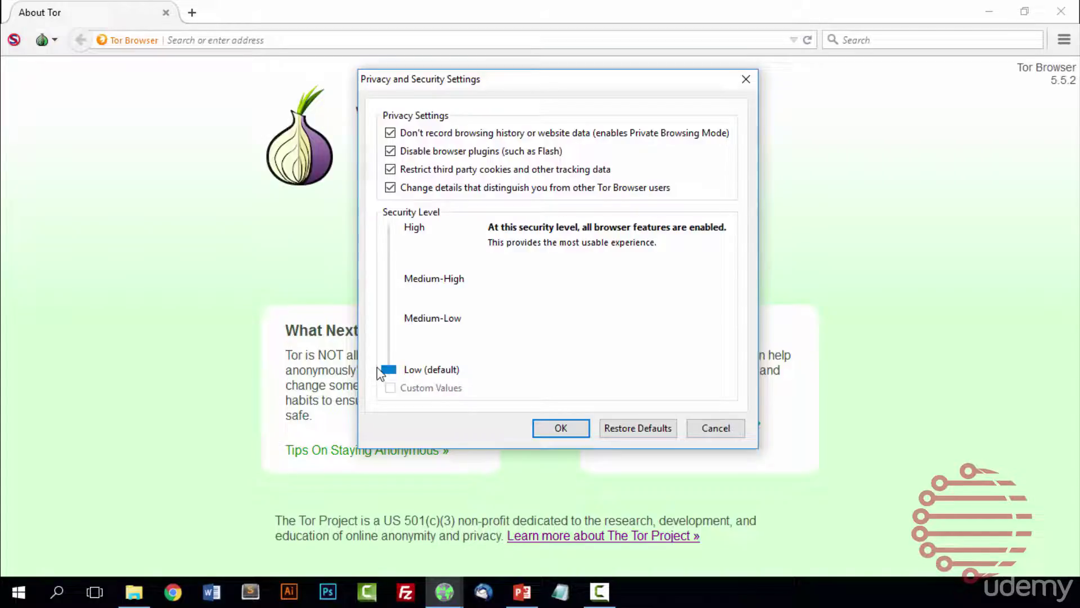
left_click_drag(388, 371, 409, 197)
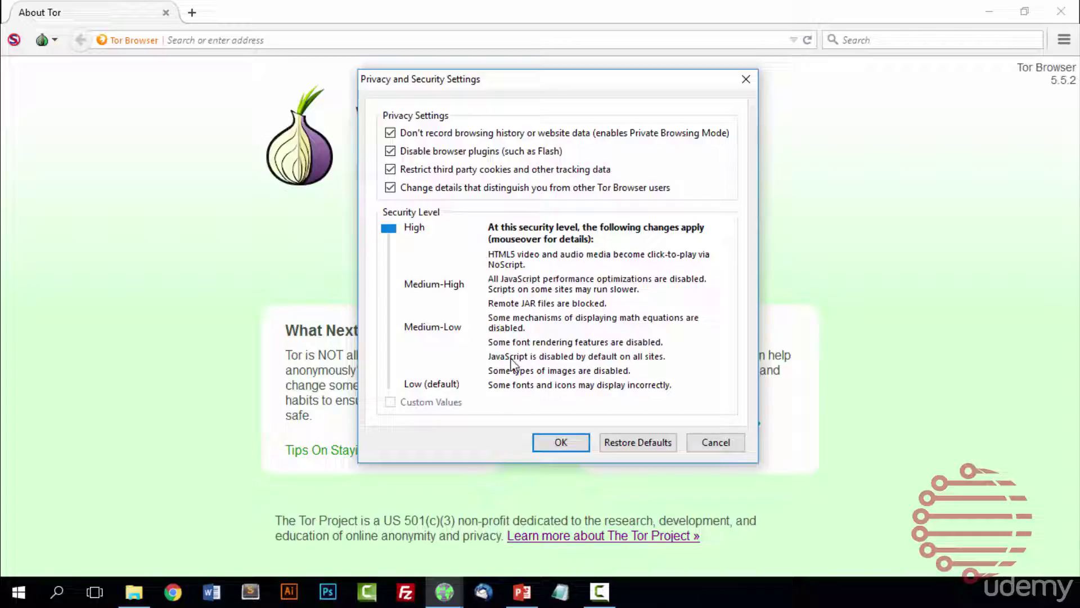
mouse_move(512, 363)
left_click(561, 442)
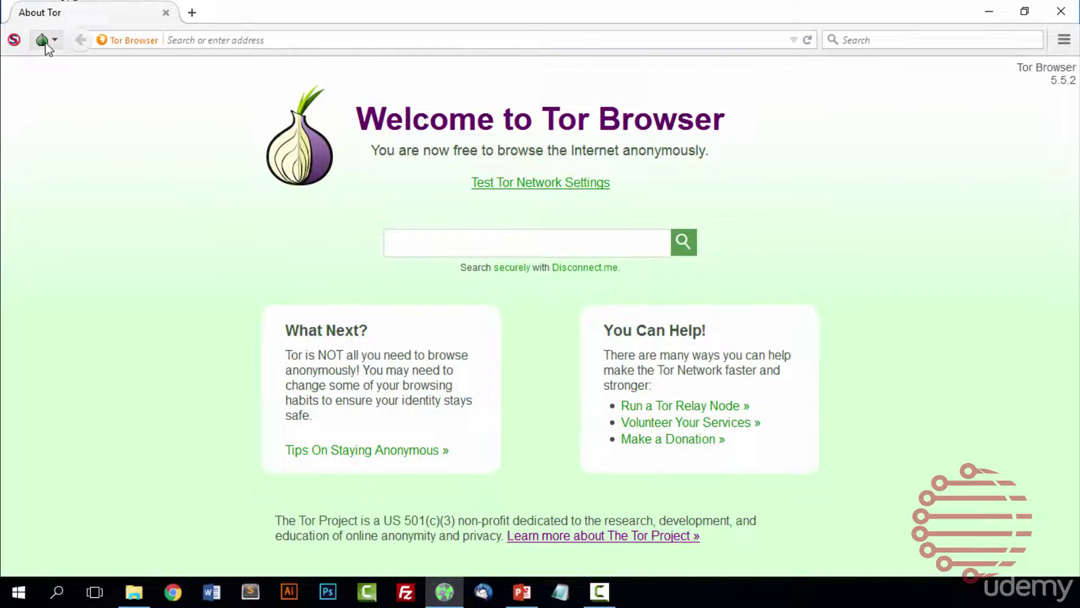
left_click(45, 41)
left_click(72, 122)
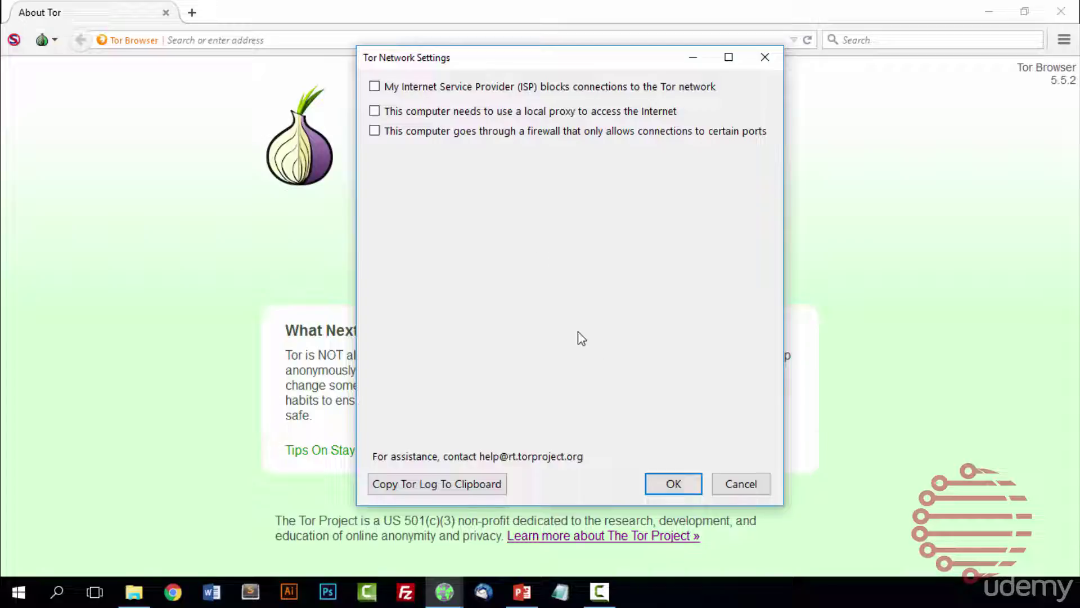
left_click(673, 484)
left_click(44, 41)
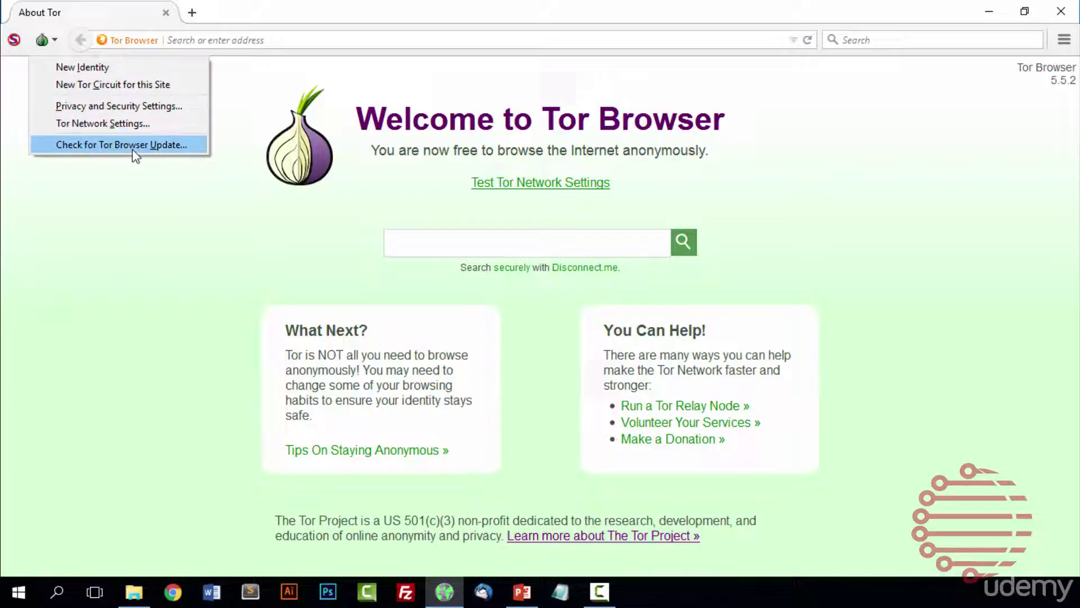
left_click(25, 38)
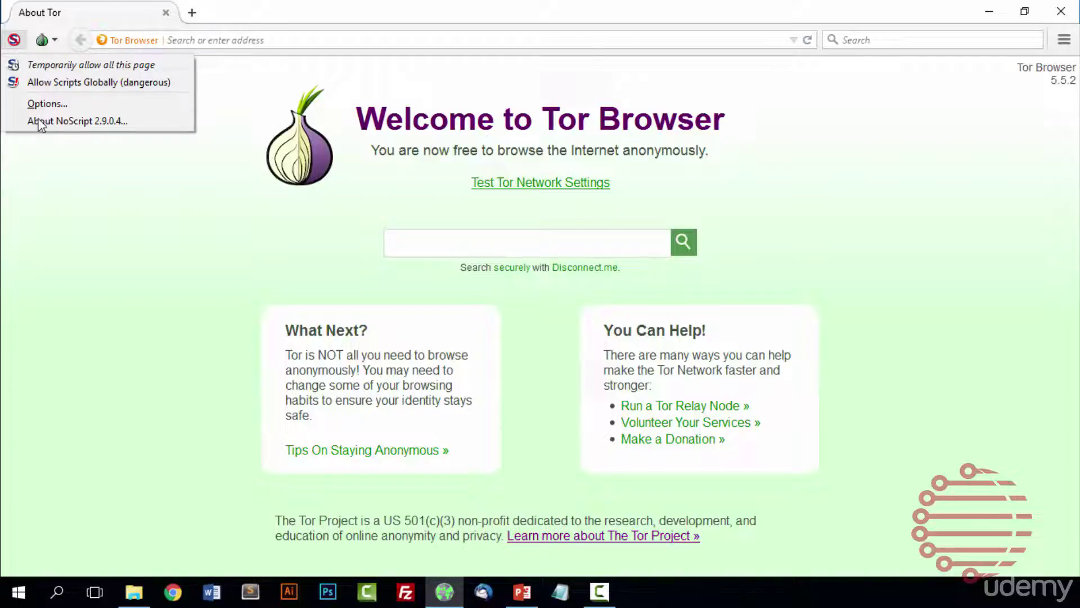
left_click(49, 101)
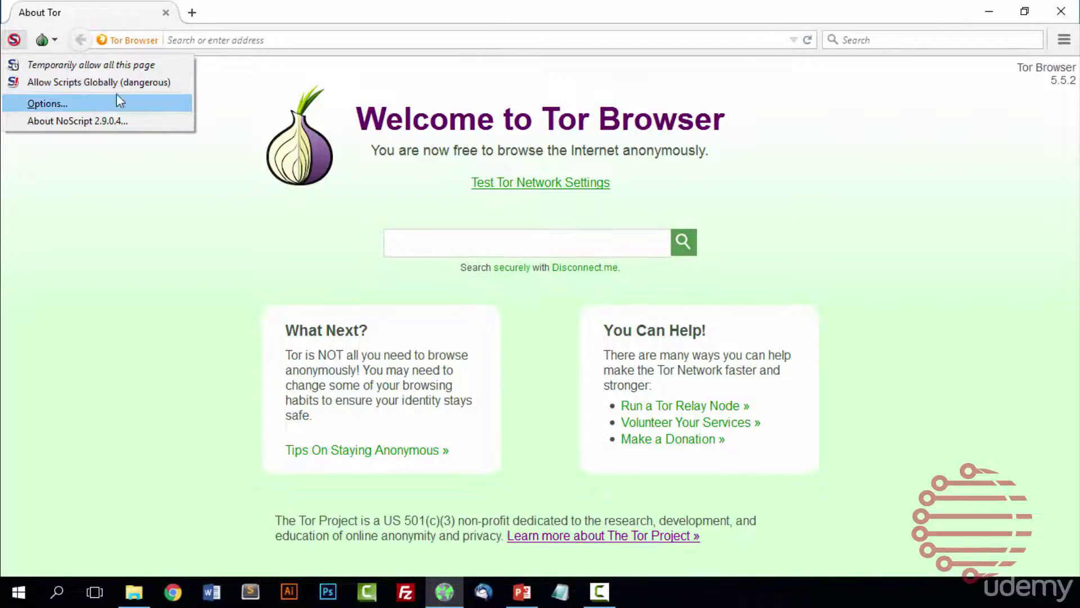
left_click(214, 248)
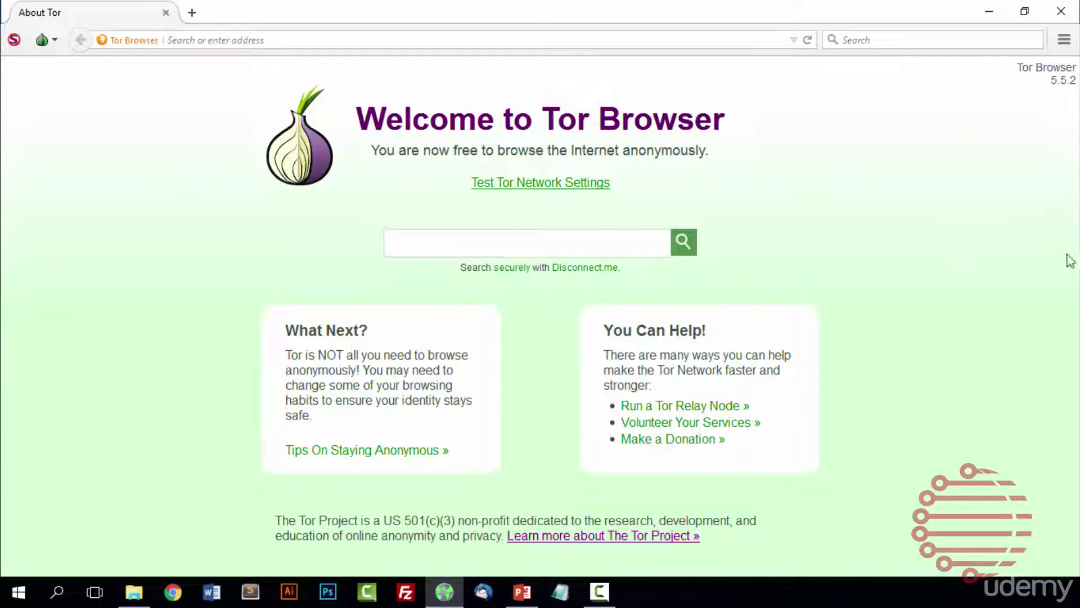
left_click(1064, 40)
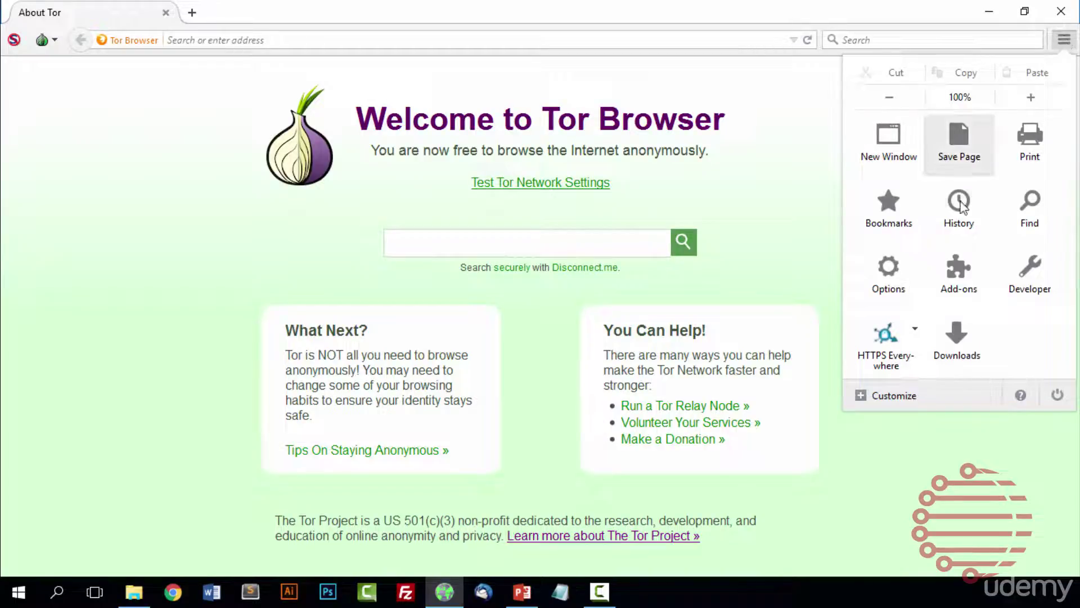
left_click(907, 336)
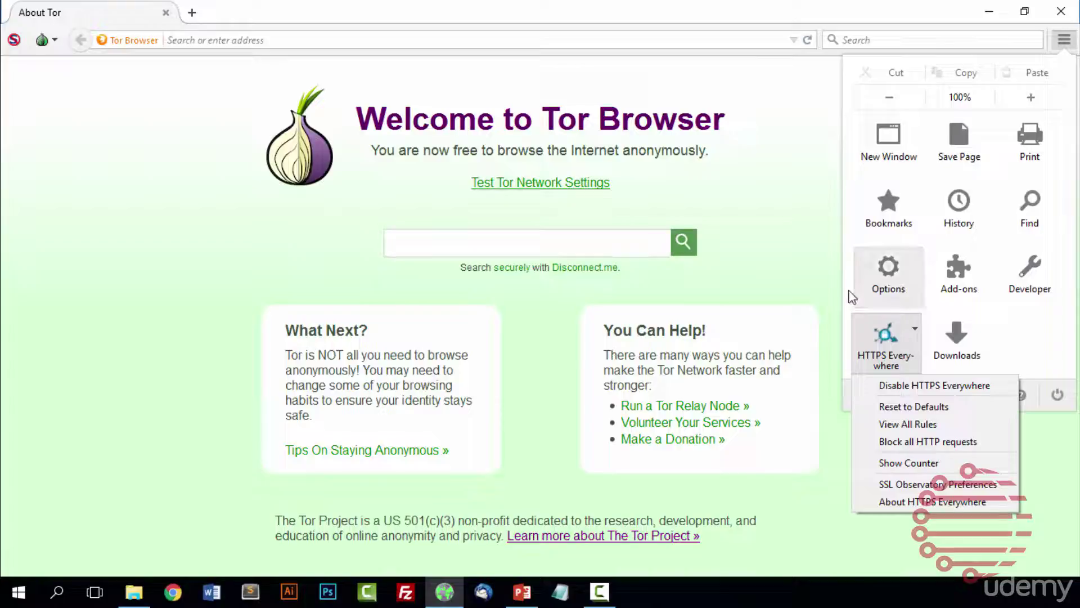
key("Escape")
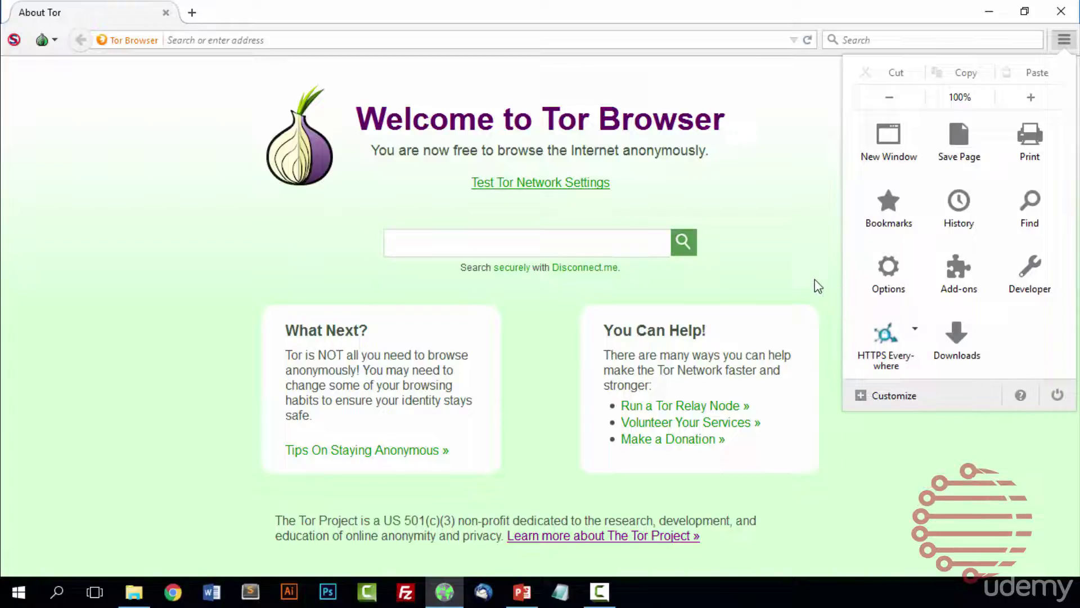
key("Escape")
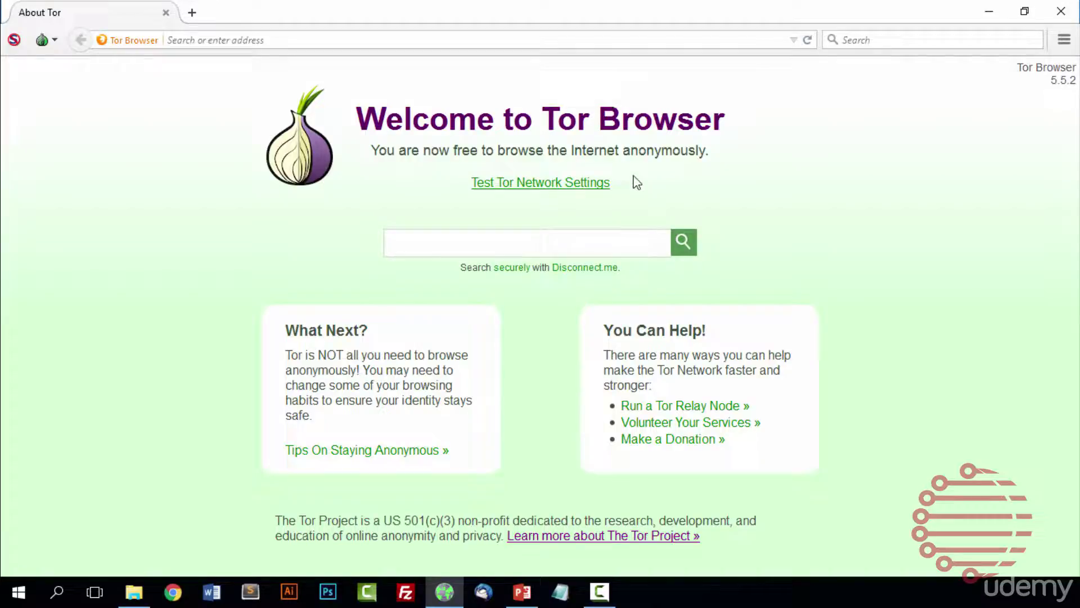
Step: Follow the Test Tor Network Settings link to check.torproject.org
left_click(601, 184)
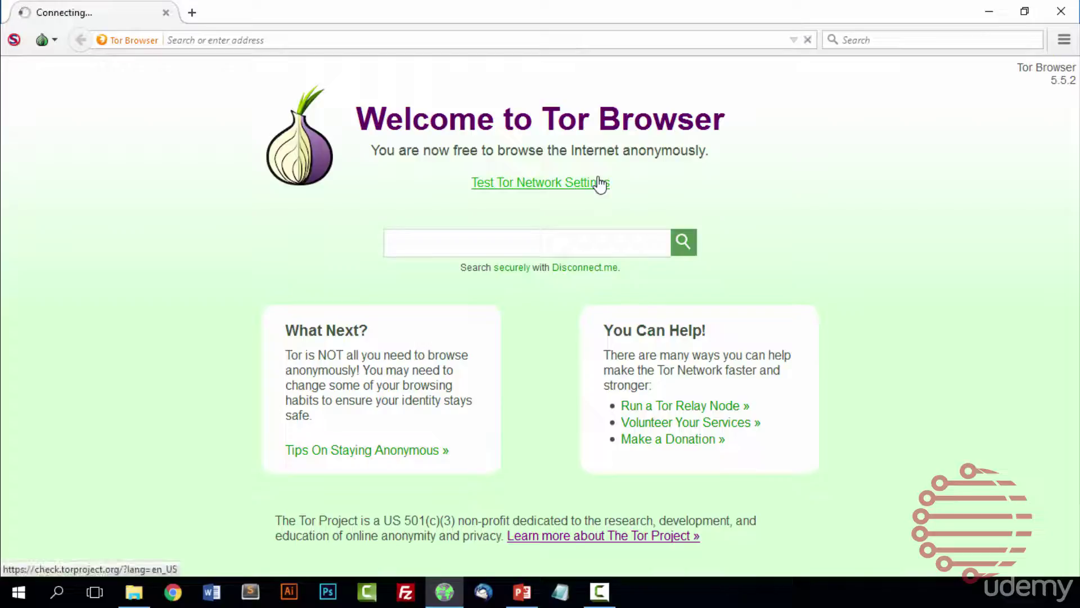